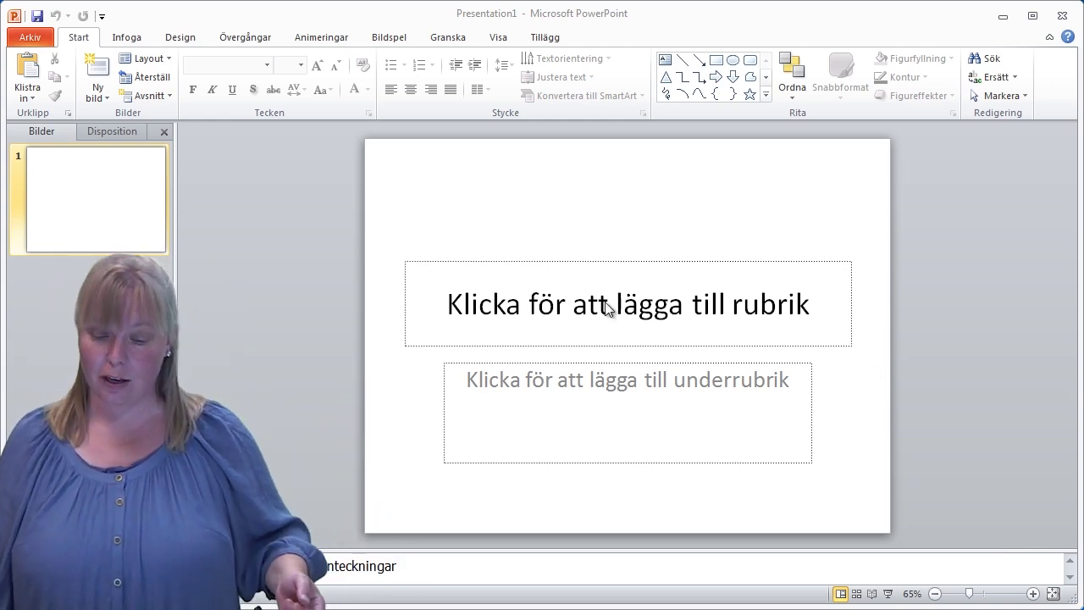
Type 'Vattenväg' as the title of the first slide
left_click(633, 309)
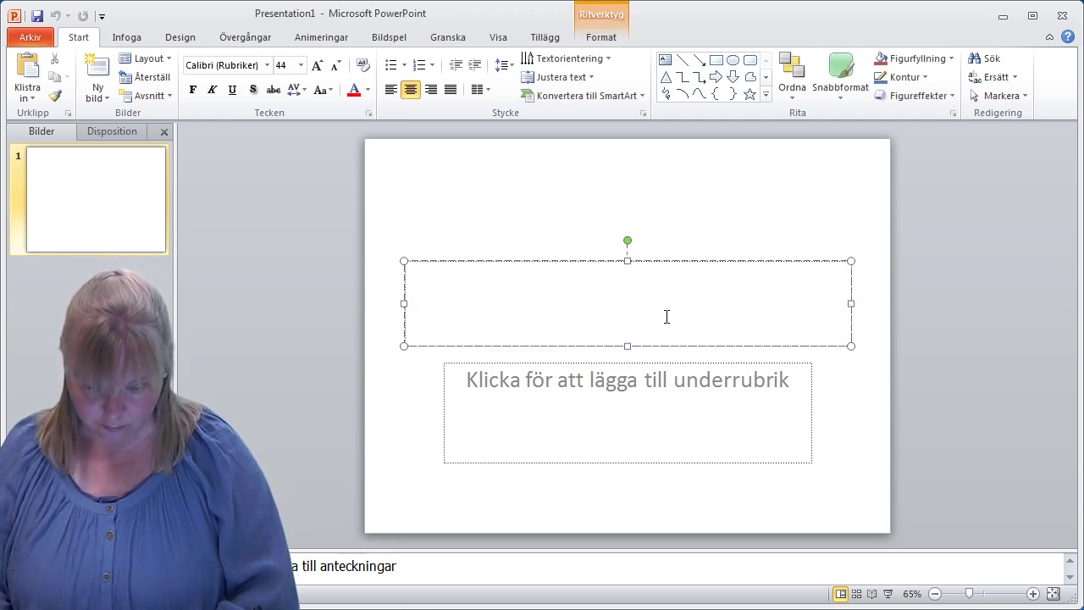
type("Vatten")
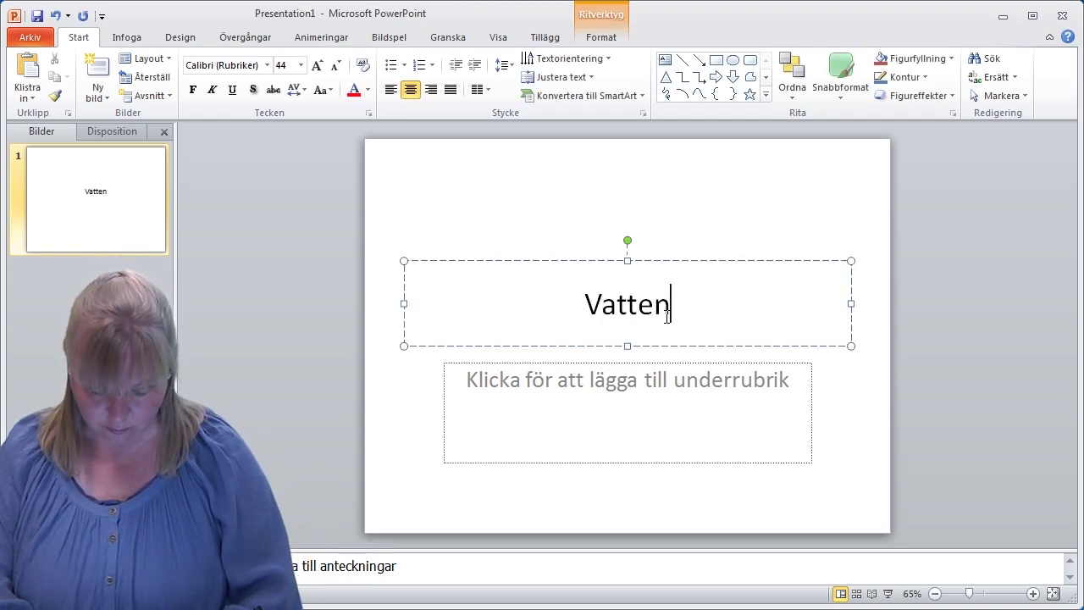
type("väg")
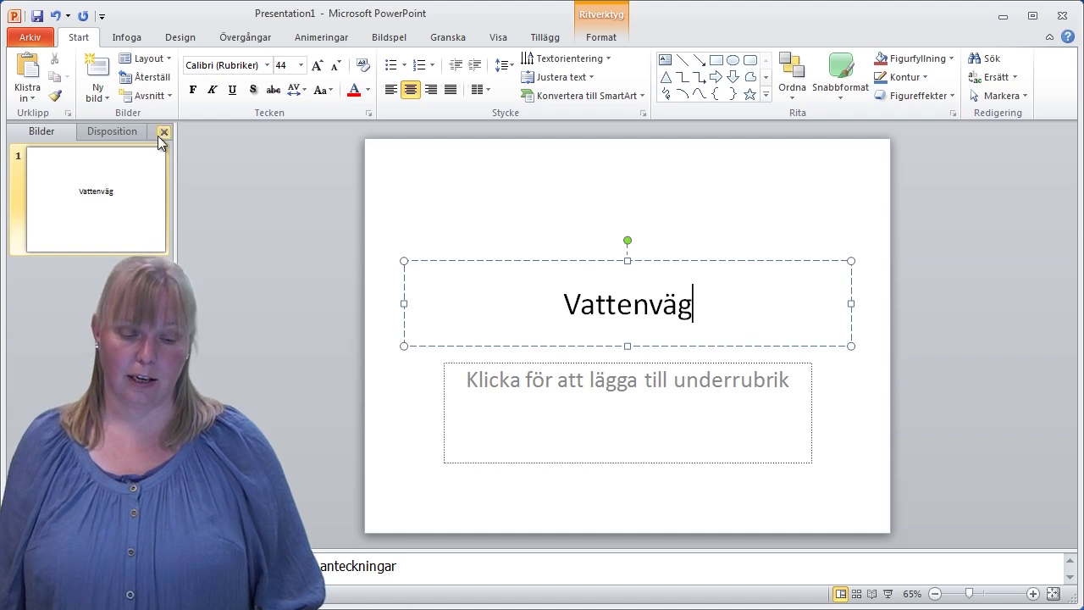
Add slides 2 and 3 titled 'Syfte' and 'Metod'
left_click(95, 73)
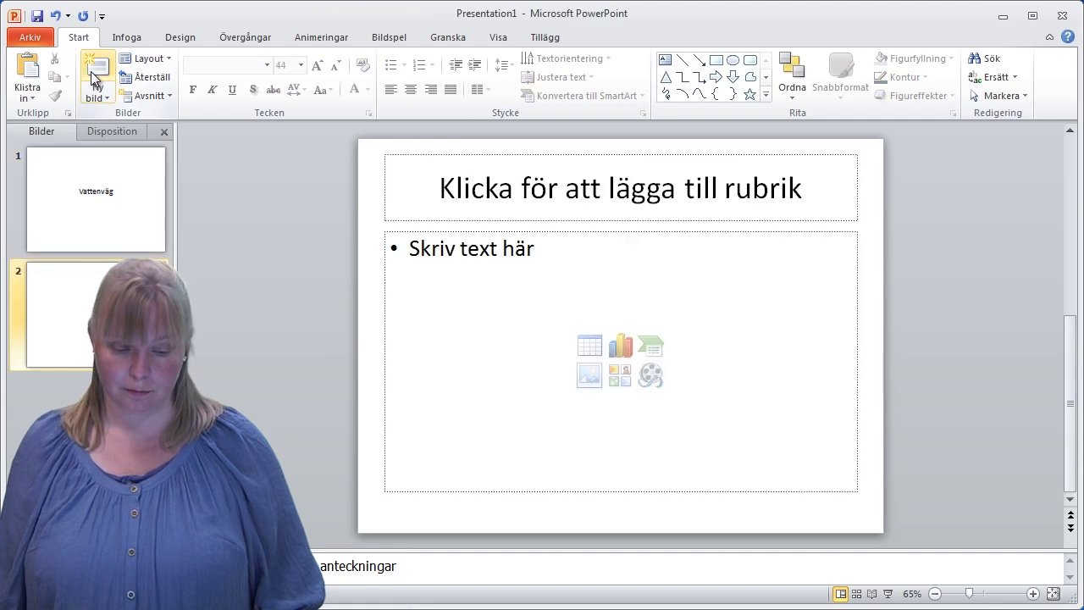
left_click(501, 198)
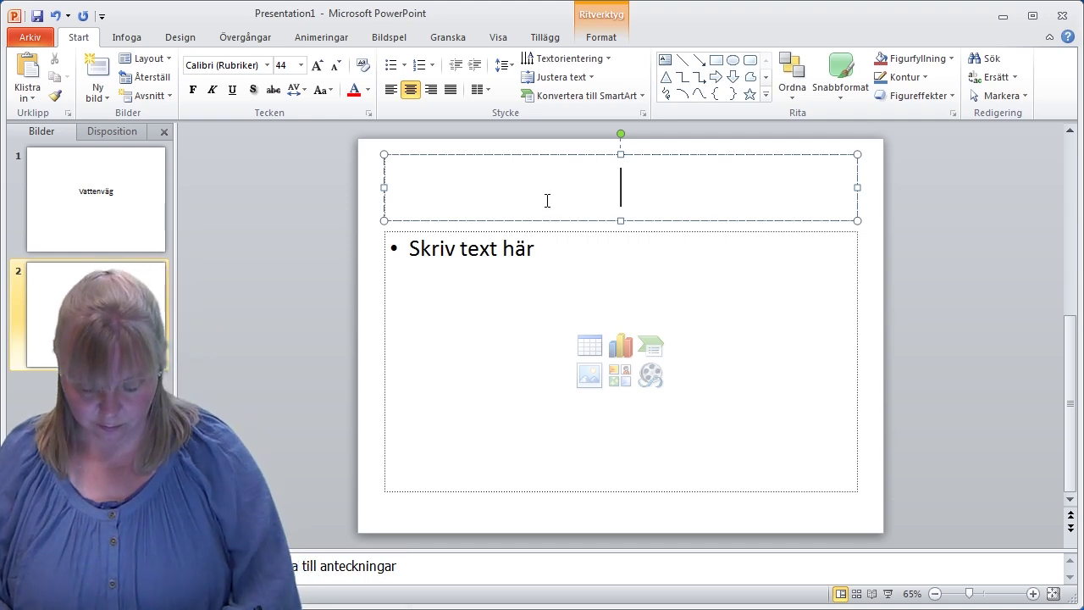
type("Syfte")
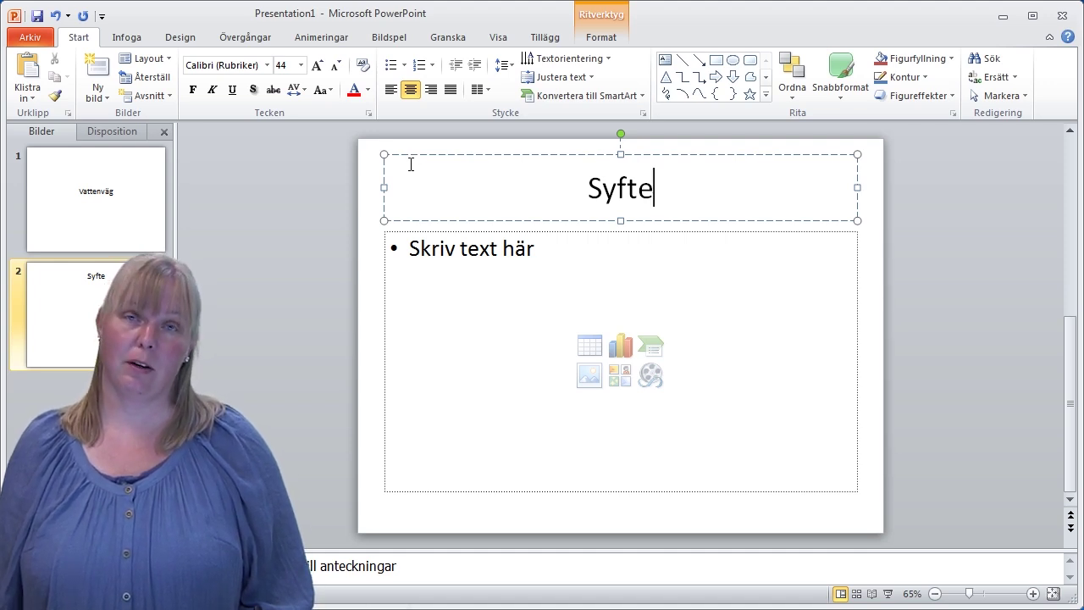
left_click(103, 83)
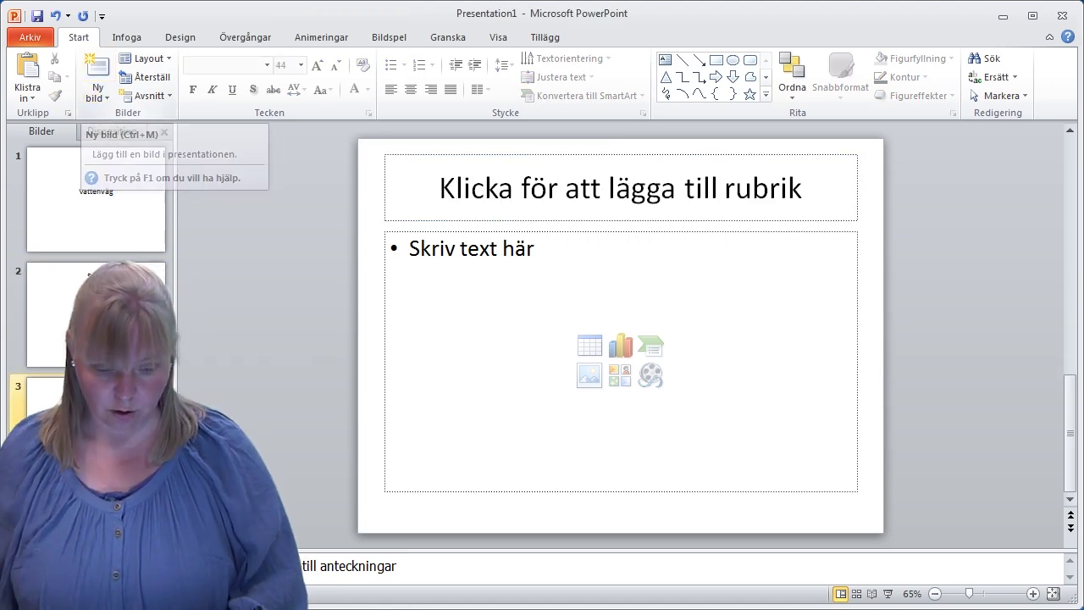
left_click(616, 212)
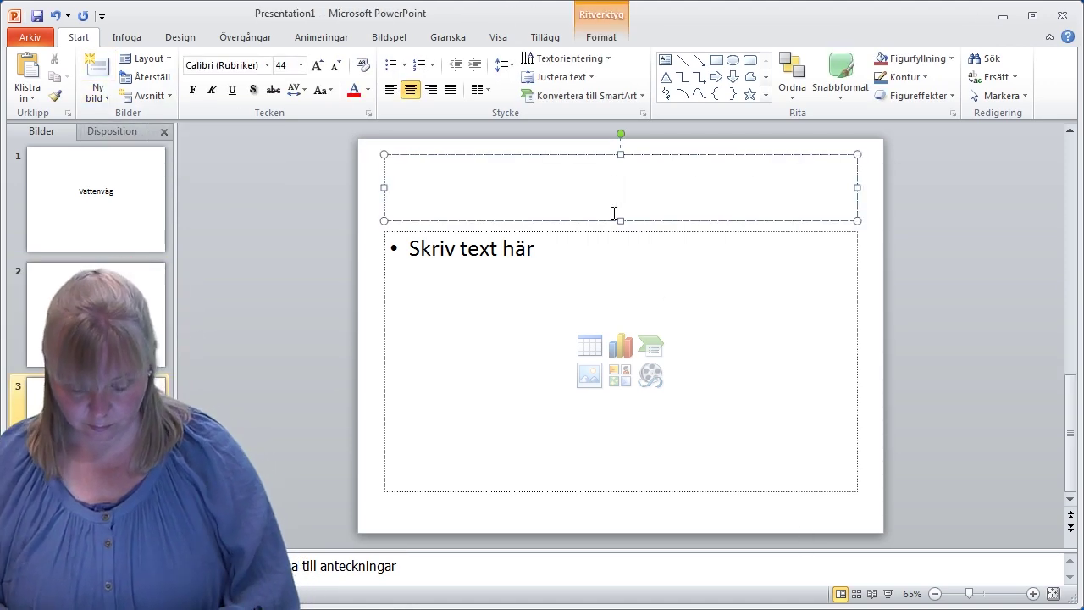
type("Mer")
key("BackSpace")
type("t")
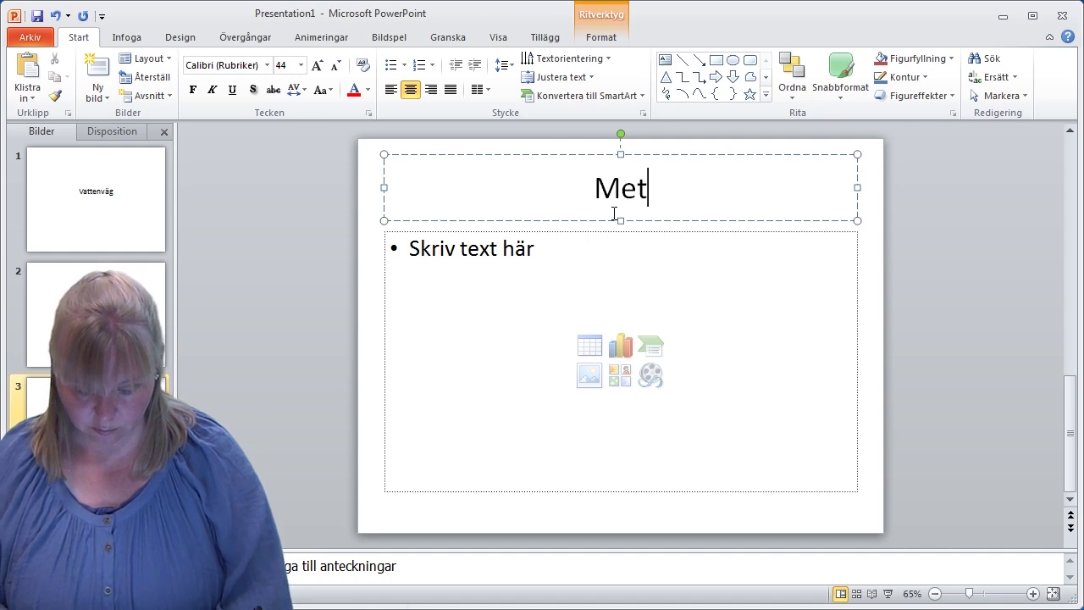
type("od")
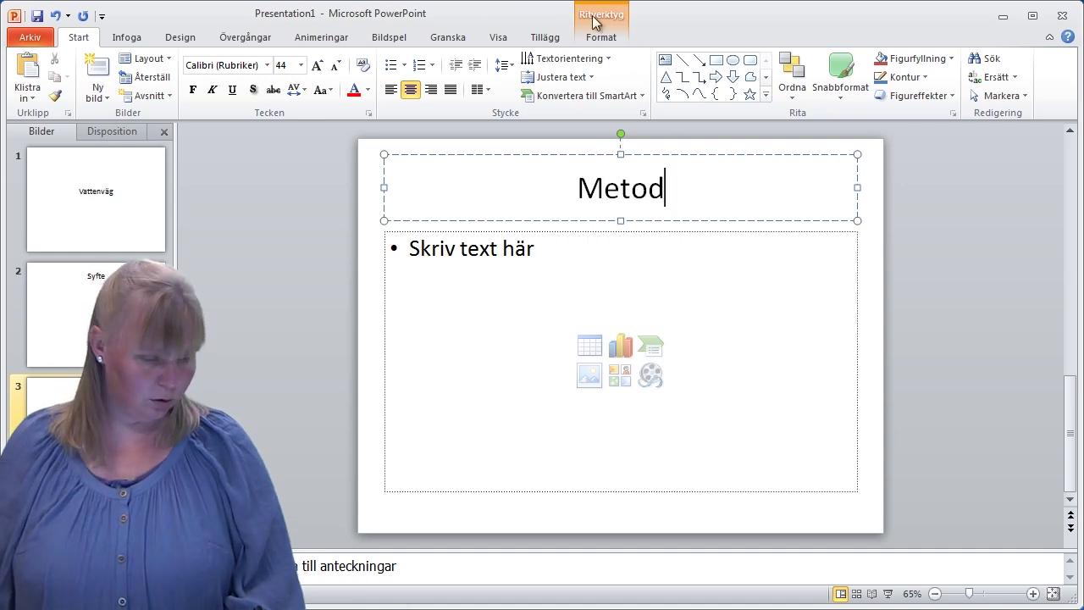
Add slides 4 and 5 titled 'Vattendjup' and 'Analys'
left_click(97, 66)
left_click(525, 181)
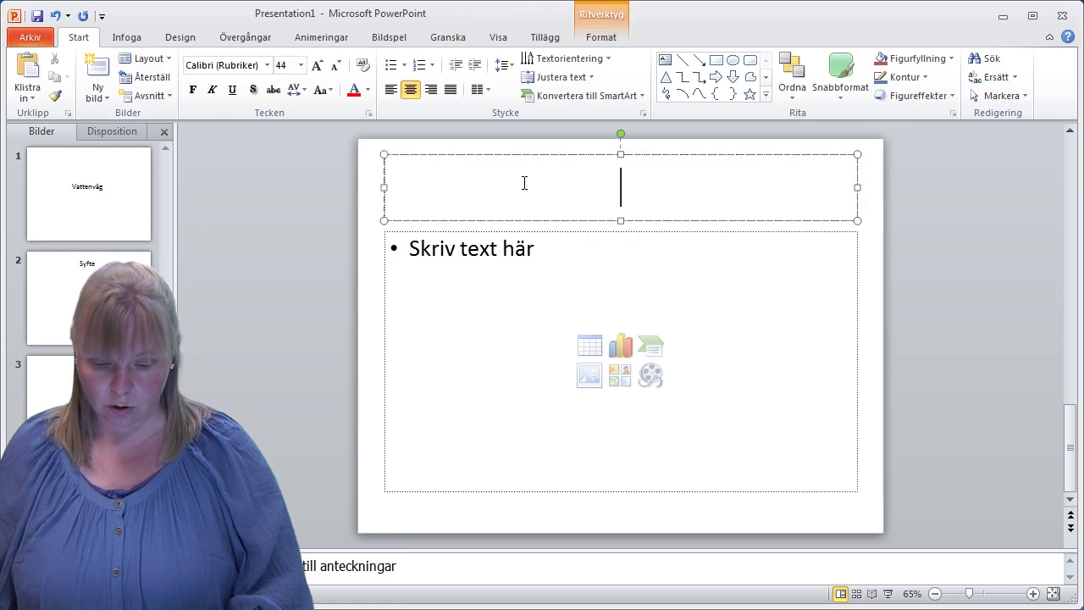
type("Vatt")
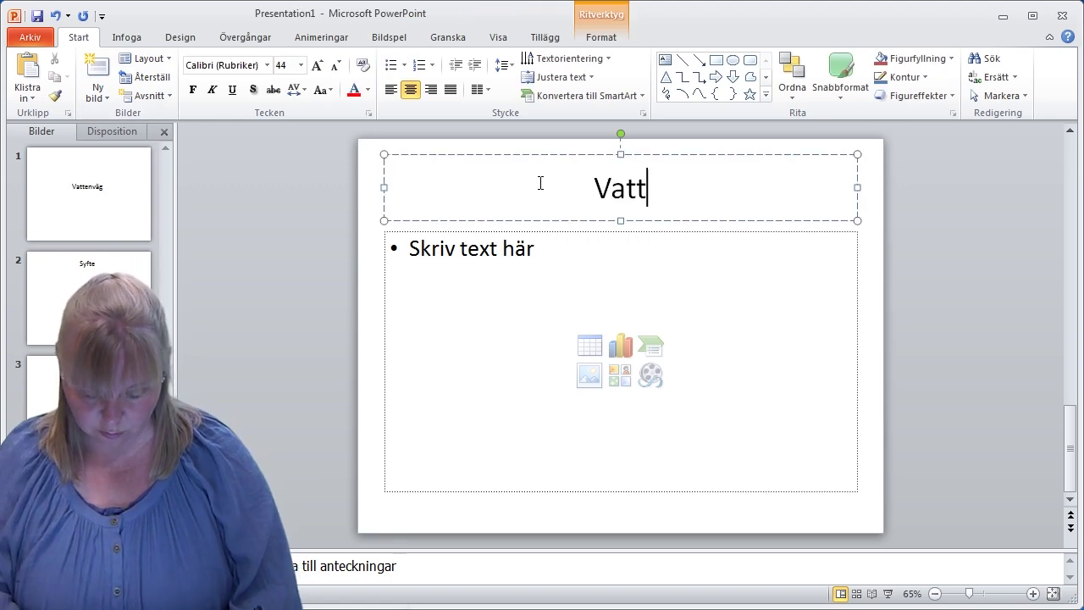
type("endjup")
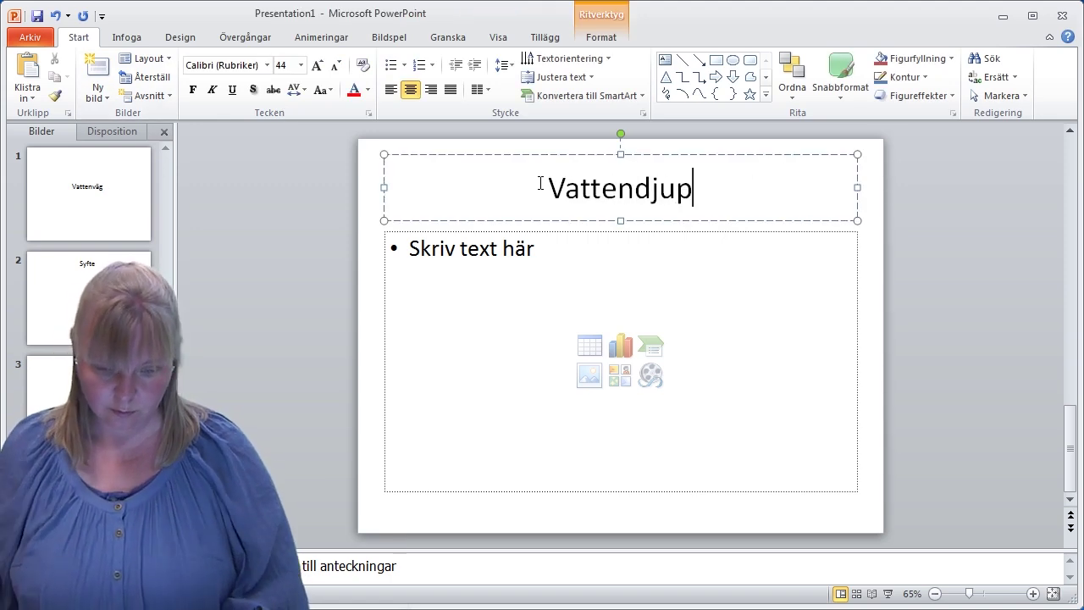
left_click(112, 64)
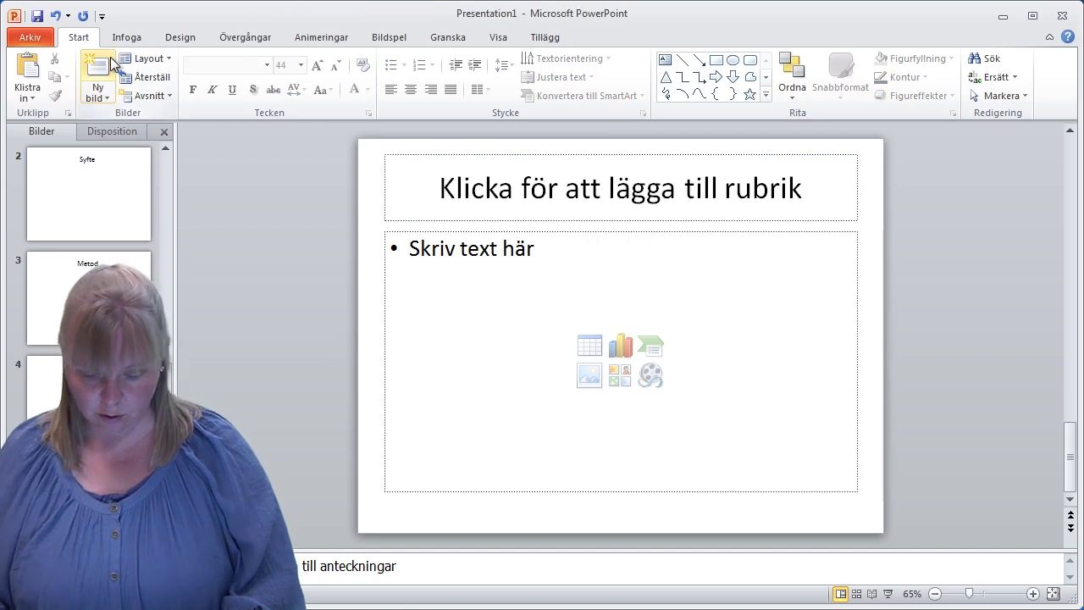
left_click(459, 203)
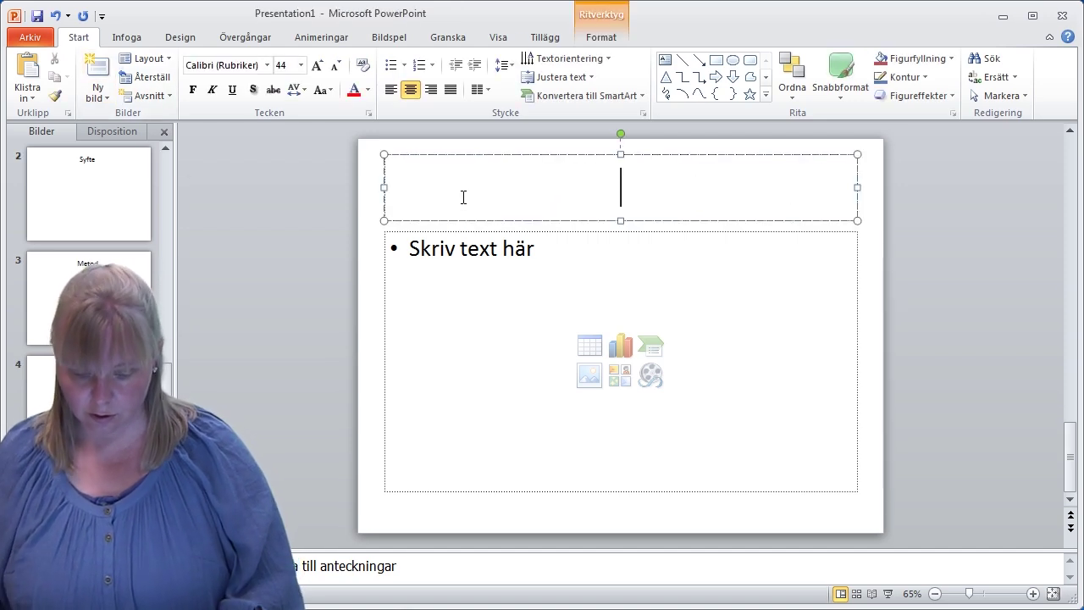
type("Analys")
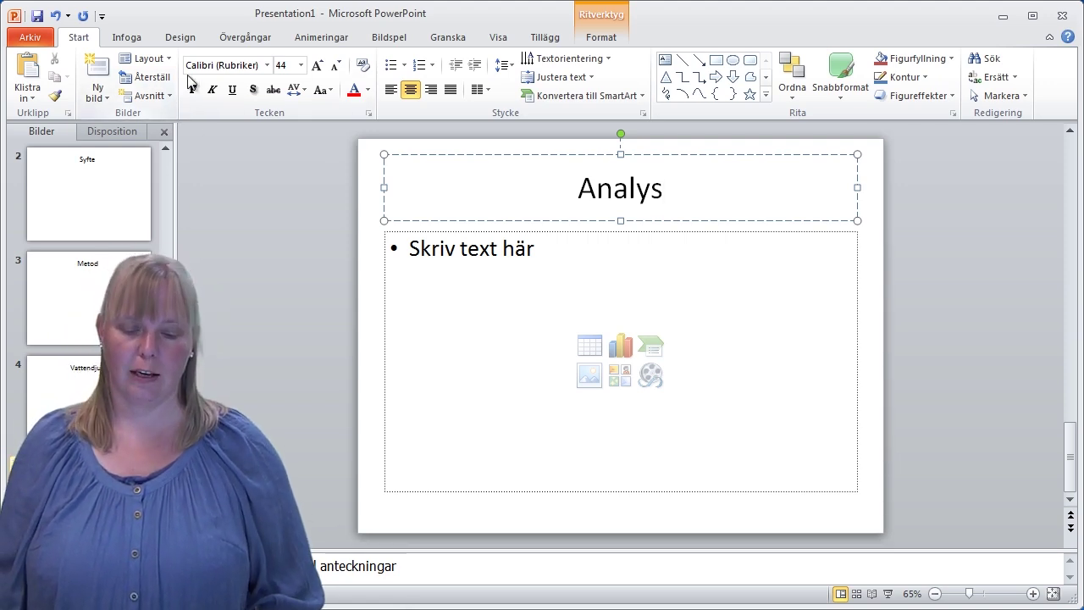
Add a sixth slide titled 'Hinder' and move it ahead of Analys
left_click(108, 73)
left_click(462, 189)
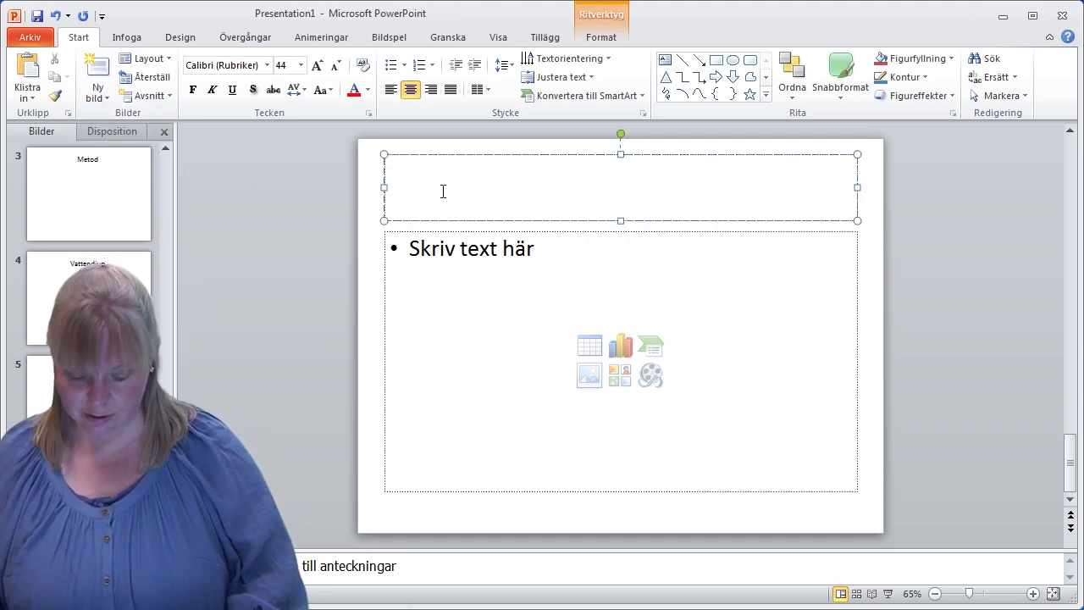
type("Hinder")
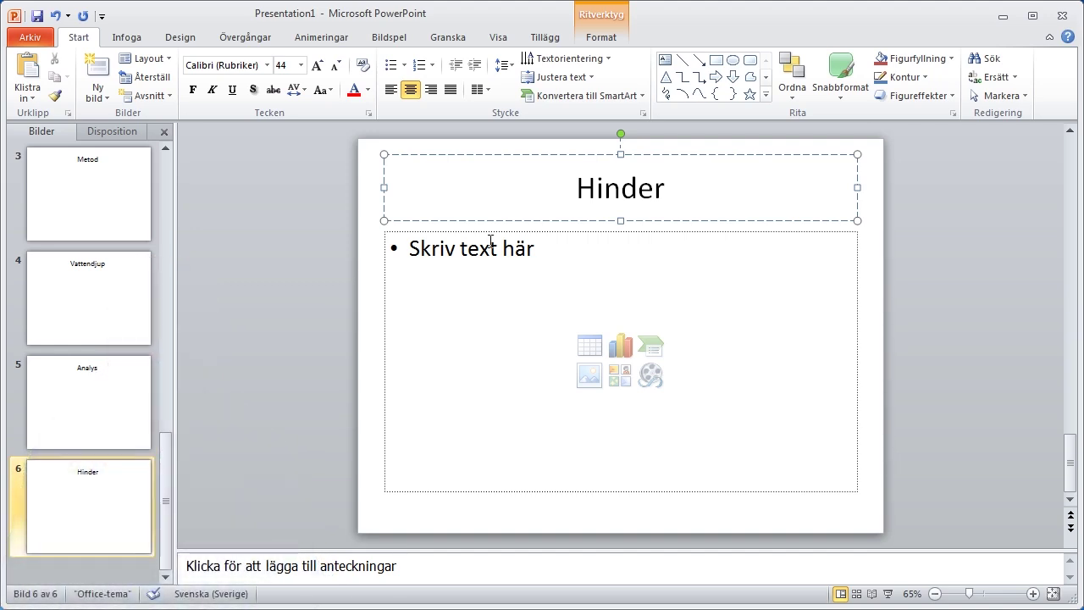
mouse_move(108, 478)
left_mouse_down()
mouse_move(107, 332)
mouse_move(92, 416)
left_mouse_up()
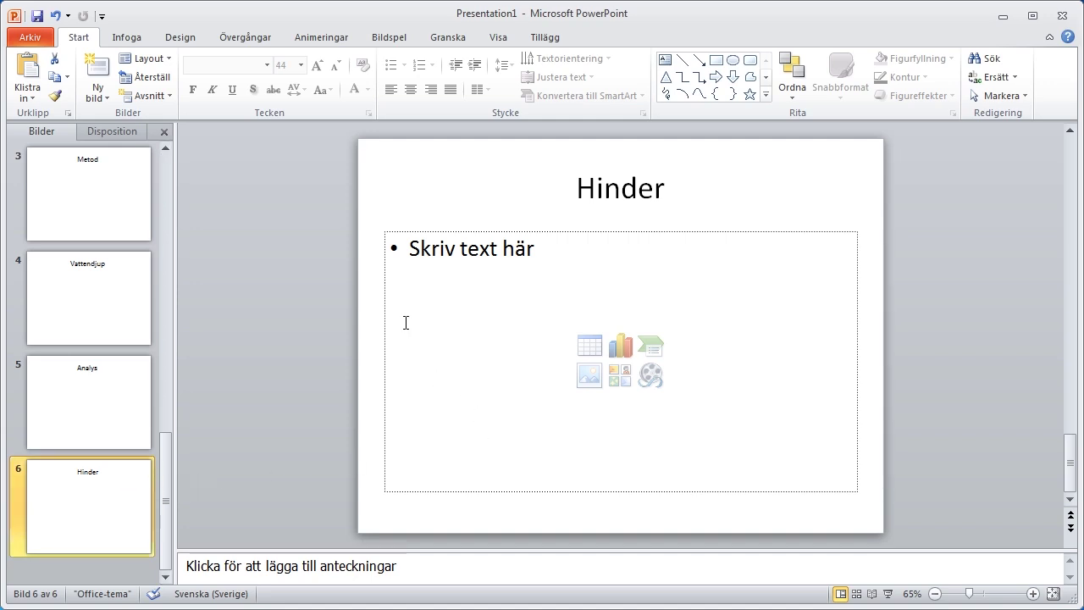
left_click(502, 39)
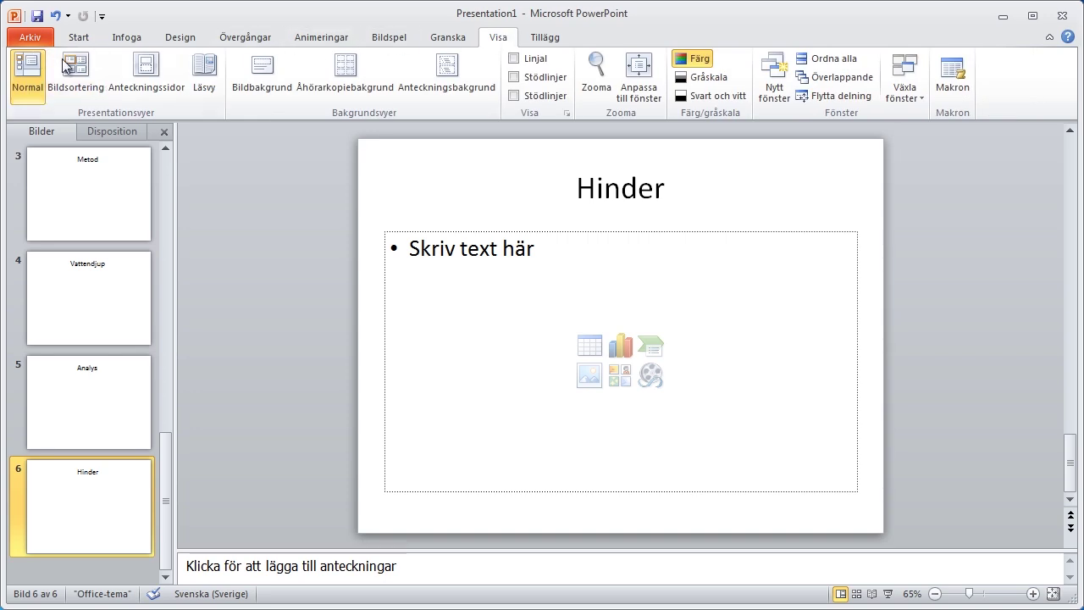
left_click(89, 69)
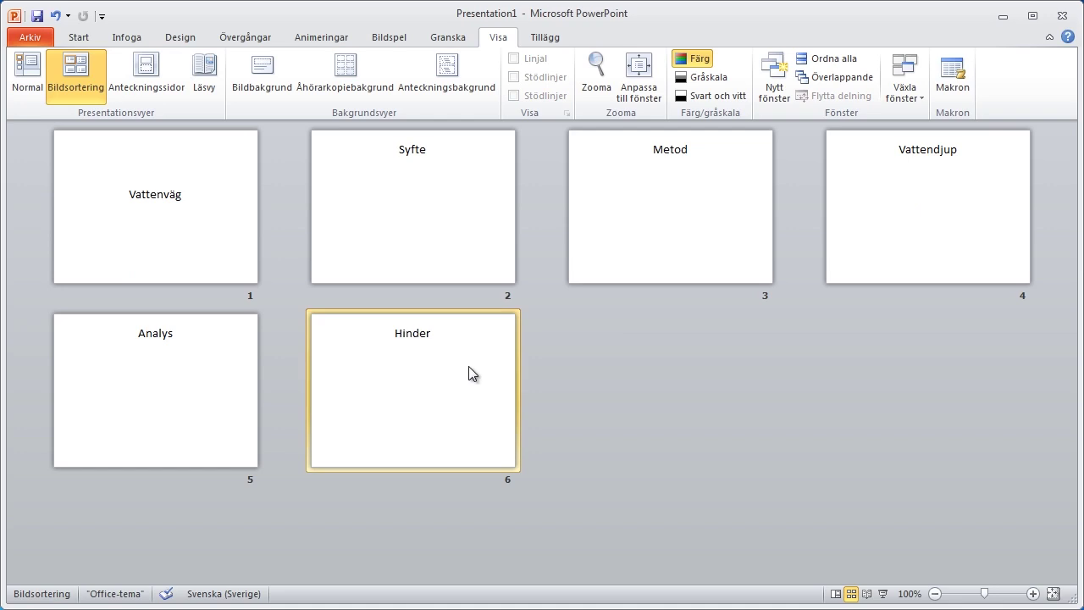
left_click_drag(472, 374, 38, 339)
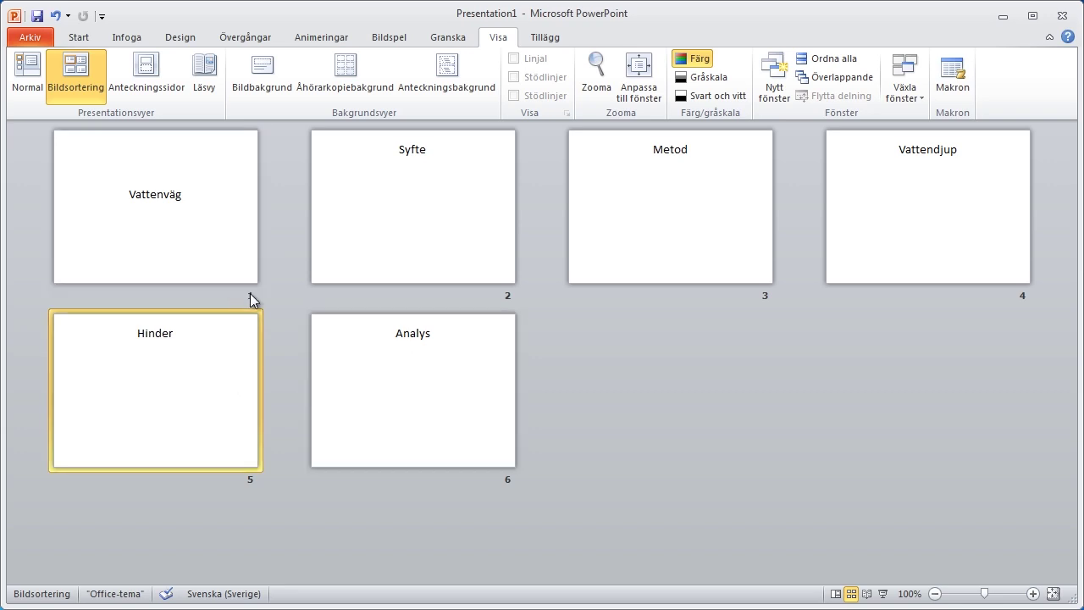
left_click(24, 74)
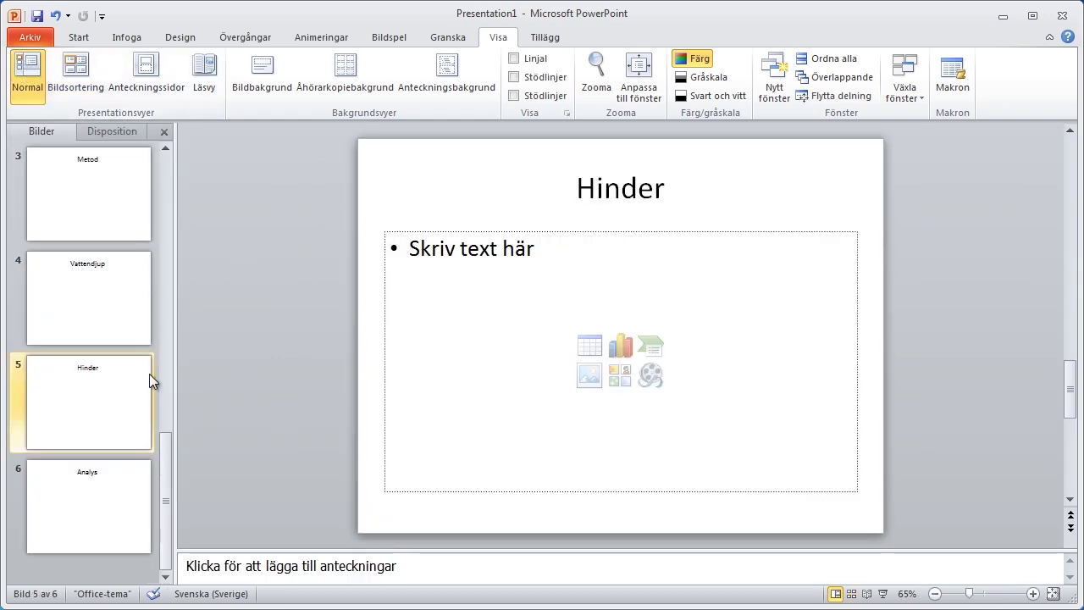
left_click_drag(167, 482, 166, 227)
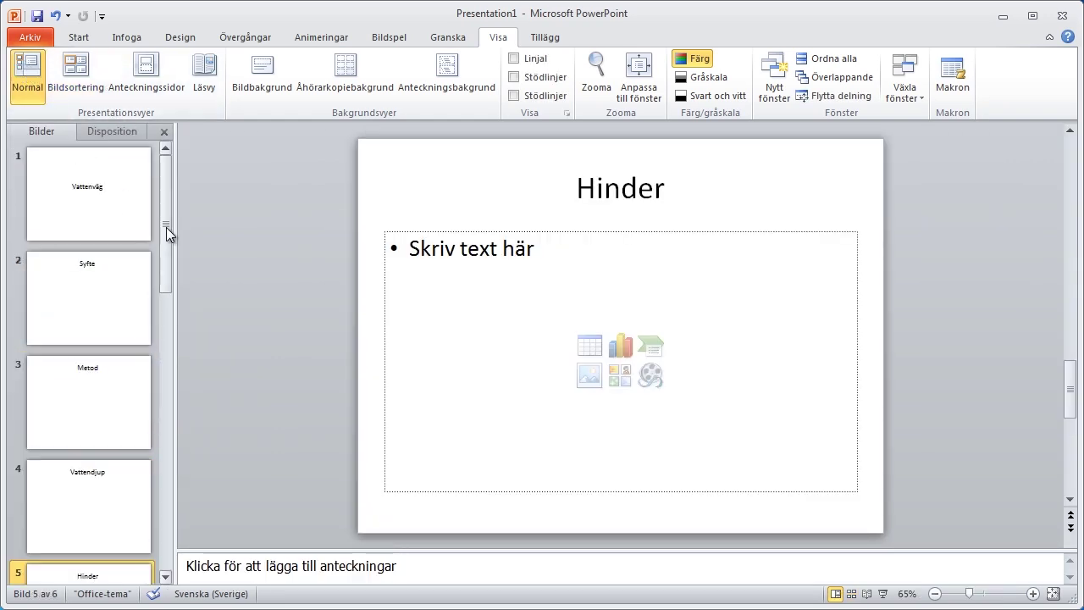
Check the Ny bild layout choices without adding a slide, then open slide 2, Syfte
left_click(83, 42)
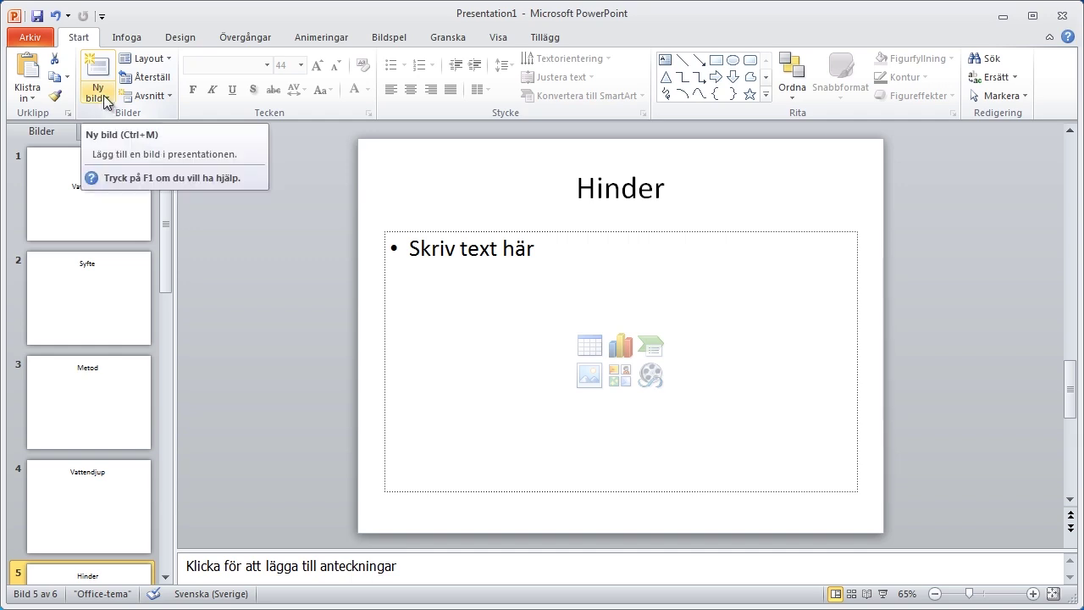
left_click(106, 102)
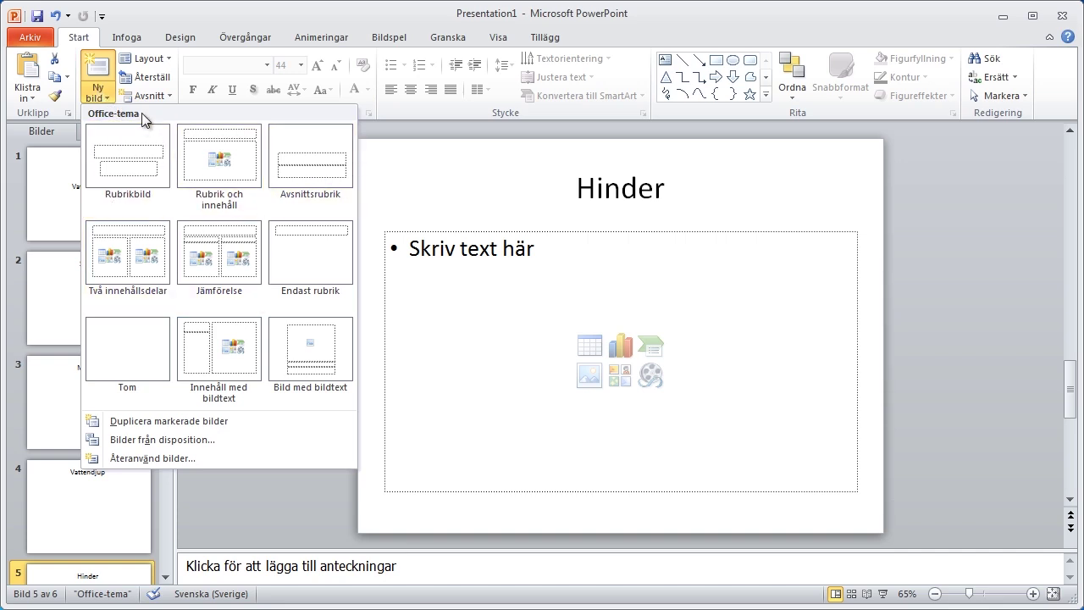
left_click(98, 93)
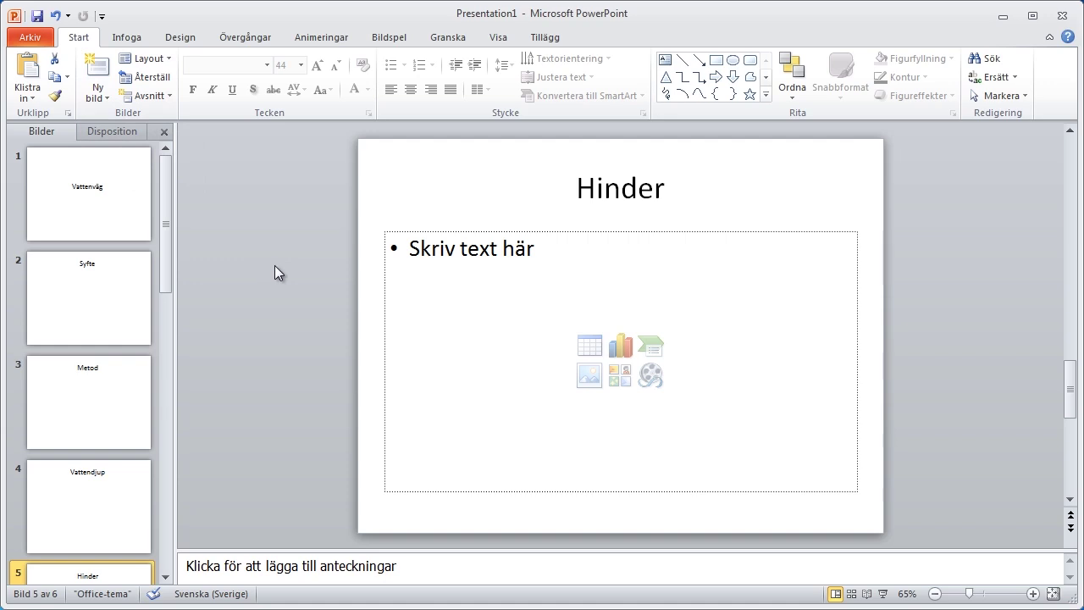
left_click(116, 289)
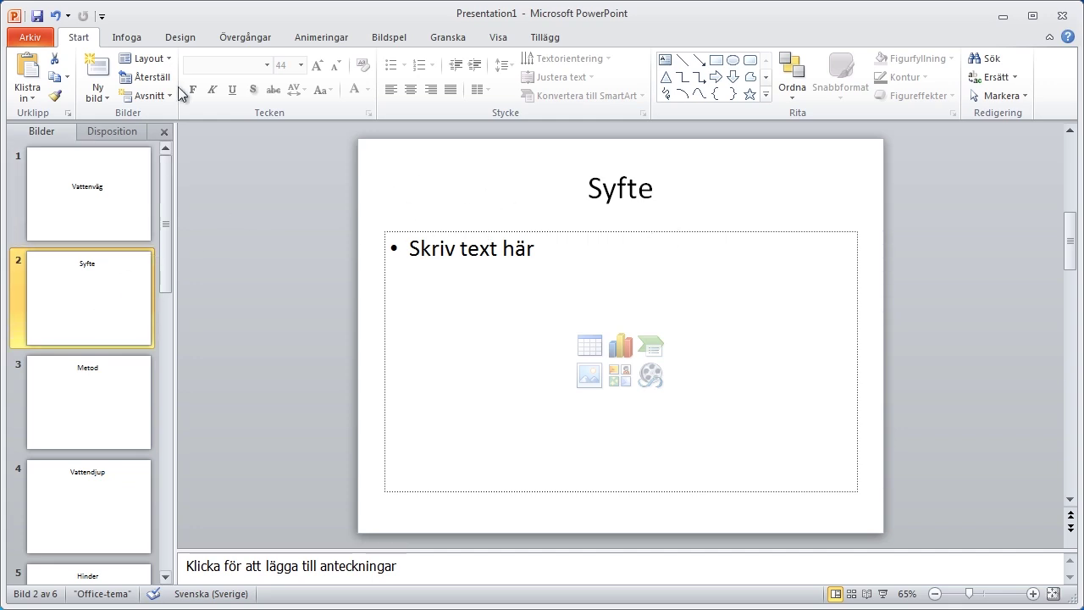
Apply Två innehållsdelar and add the unbulleted question 'Kan transporter från Torsebro till Kristianstad ske via Helge å?' on the left
left_click(165, 60)
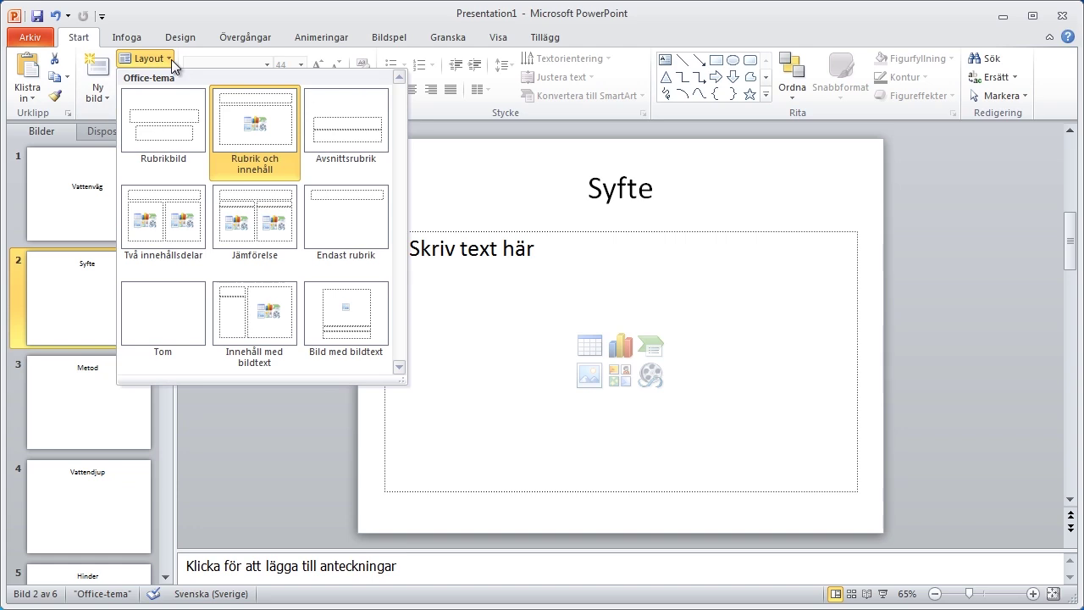
left_click(178, 221)
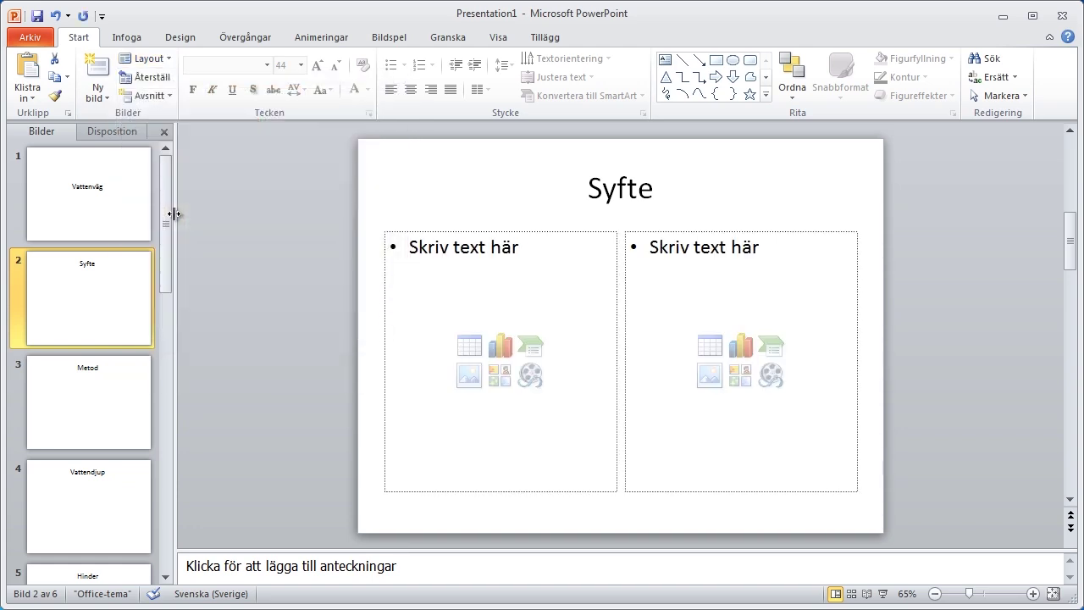
left_click(473, 252)
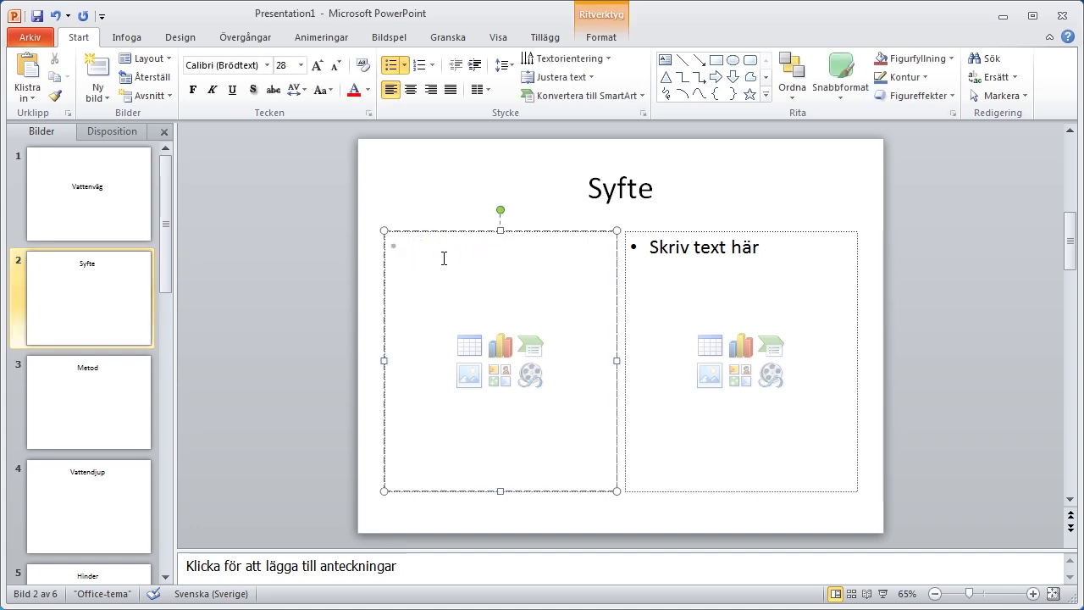
type("Kan transporter från Torsebro till Kristianstad ske via Helge å")
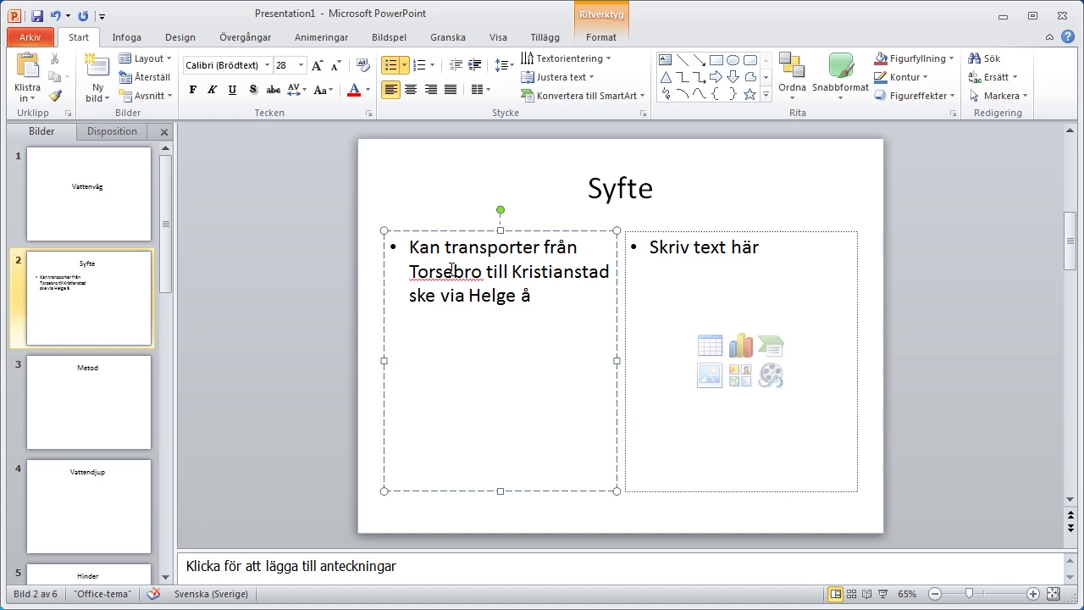
type("?")
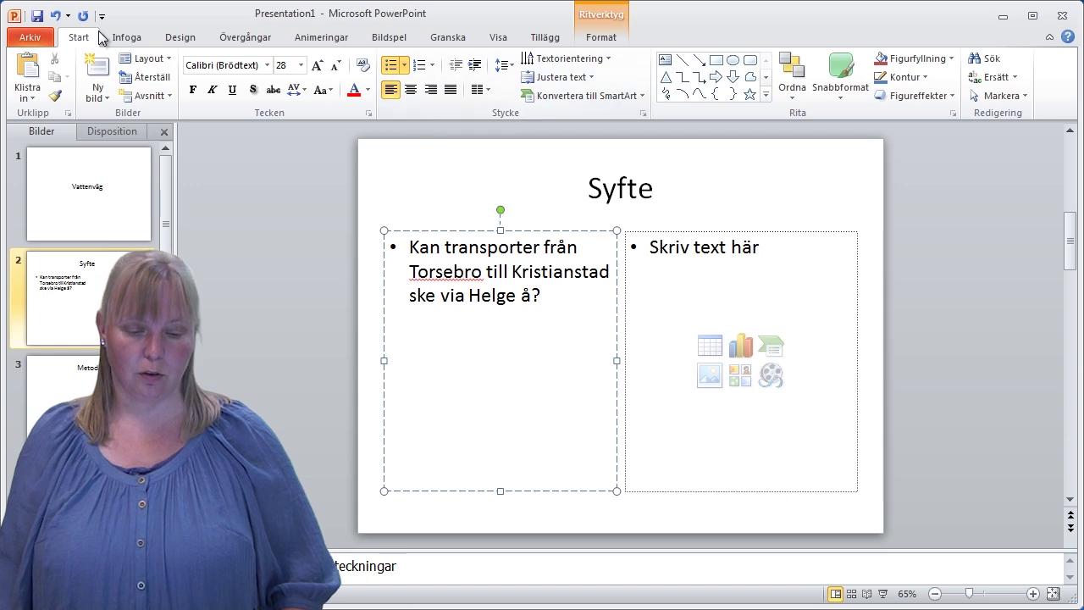
left_click(392, 66)
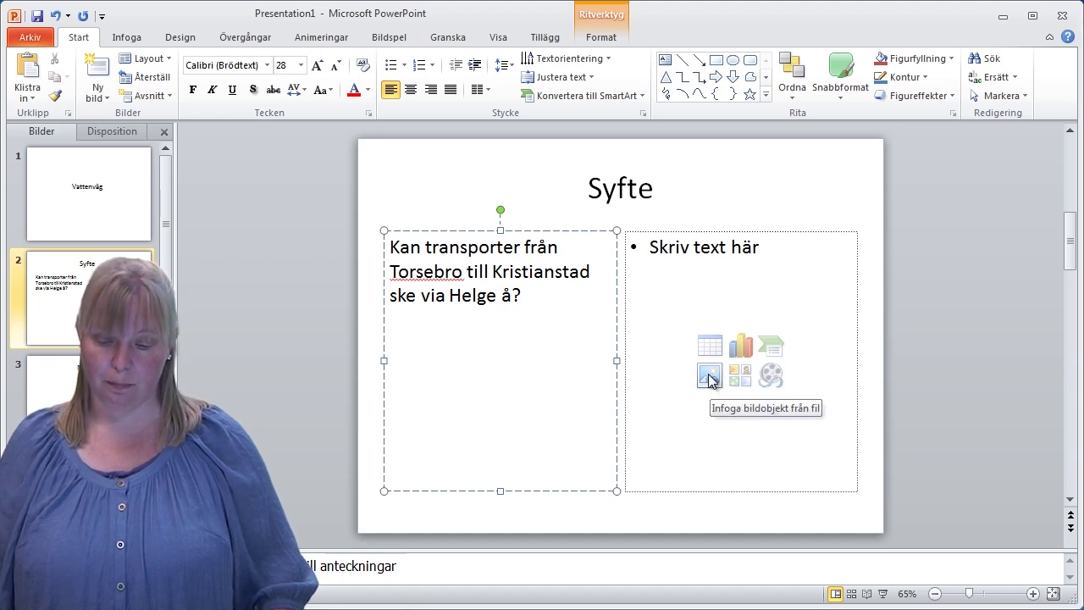
Insert photo 20130707_130736 from the kajak folder into Syfte's right column, then open Metod
left_click(709, 380)
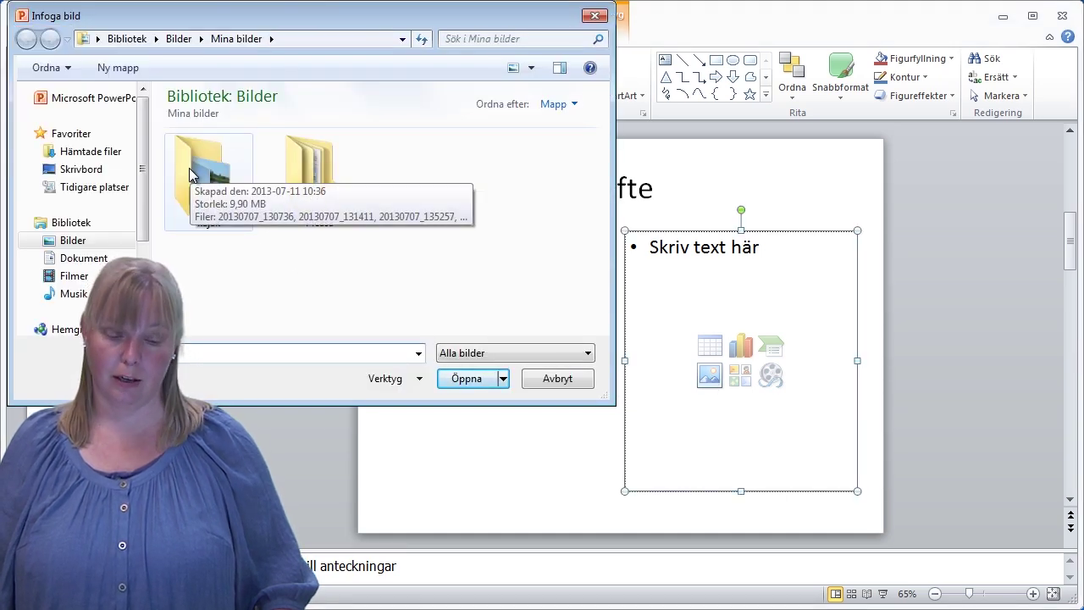
double_click(192, 174)
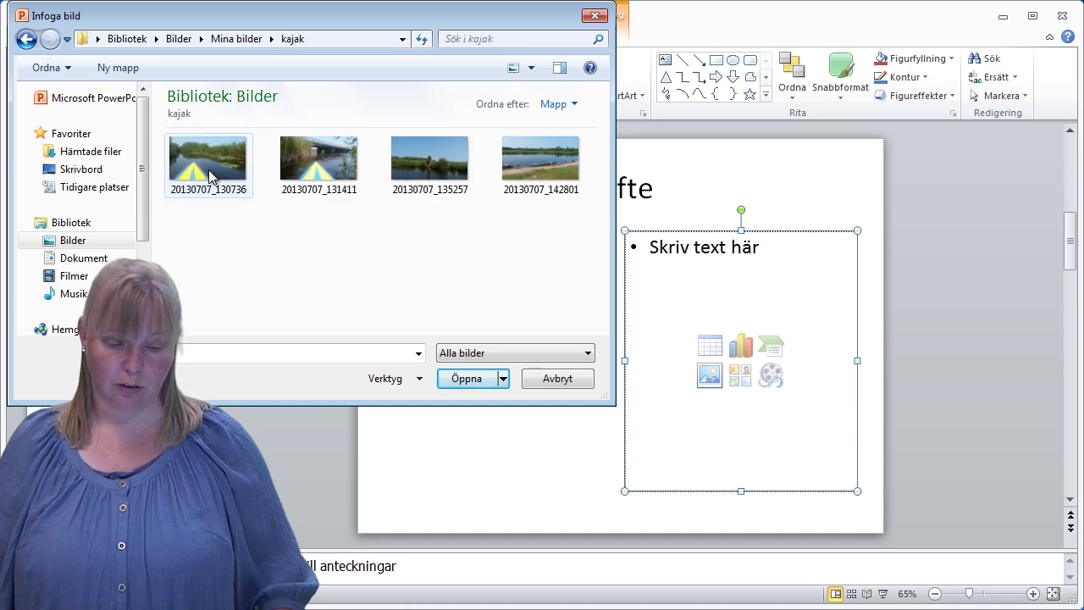
double_click(210, 171)
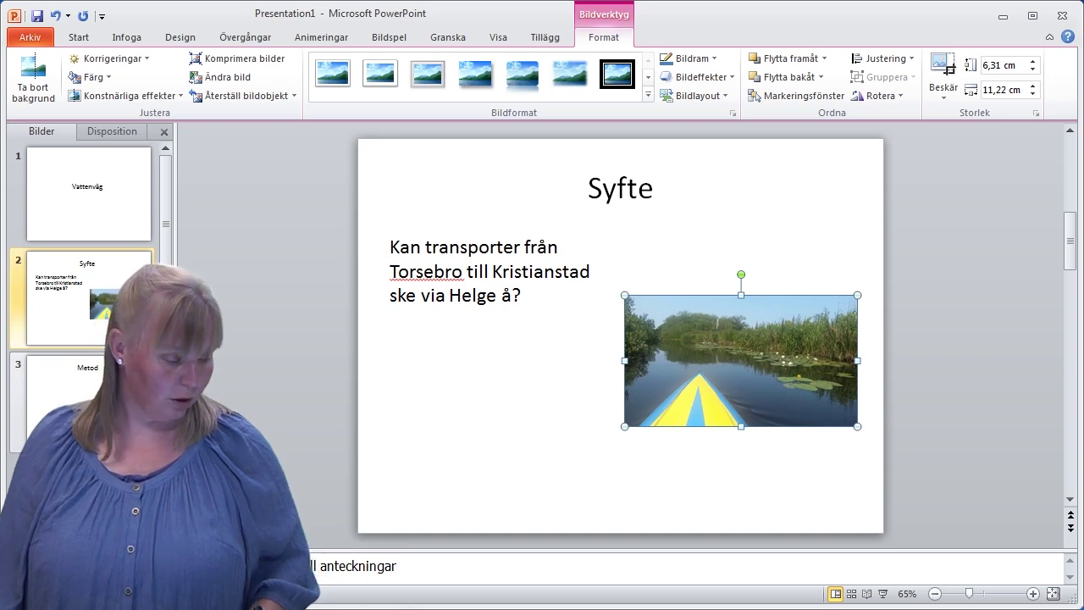
left_click(89, 398)
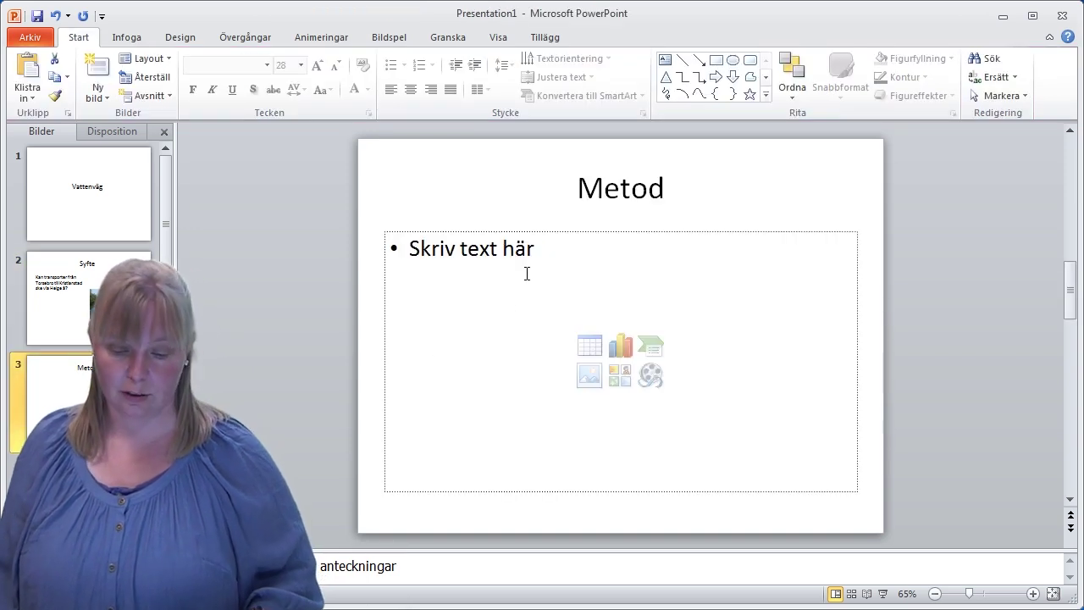
Add the bullet 'Mäta vattendjup' to the Metod slide's content area
left_click(461, 244)
type("M")
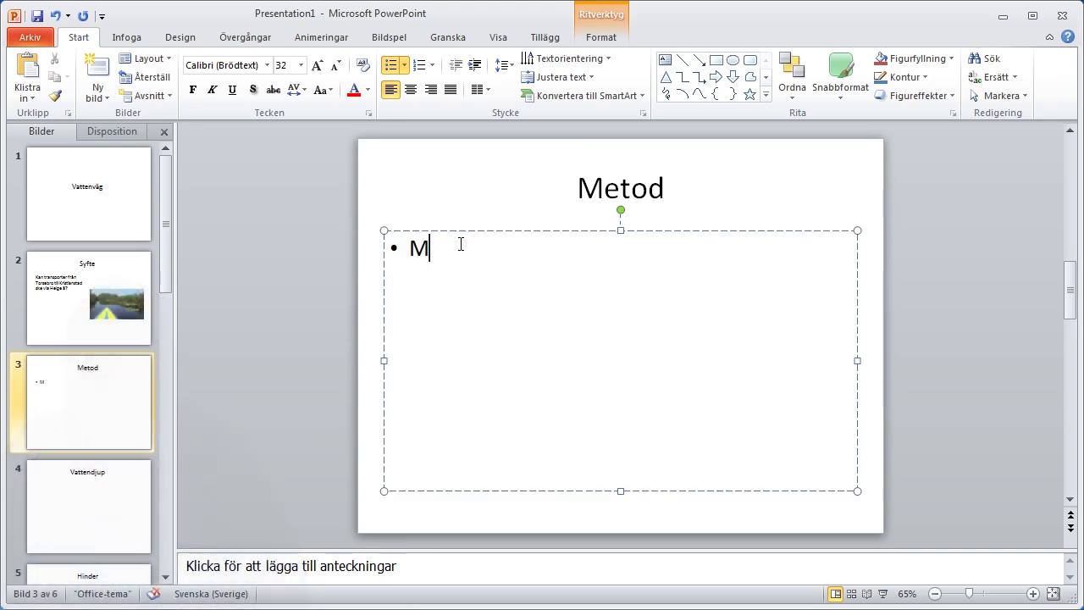
type("äta vatt")
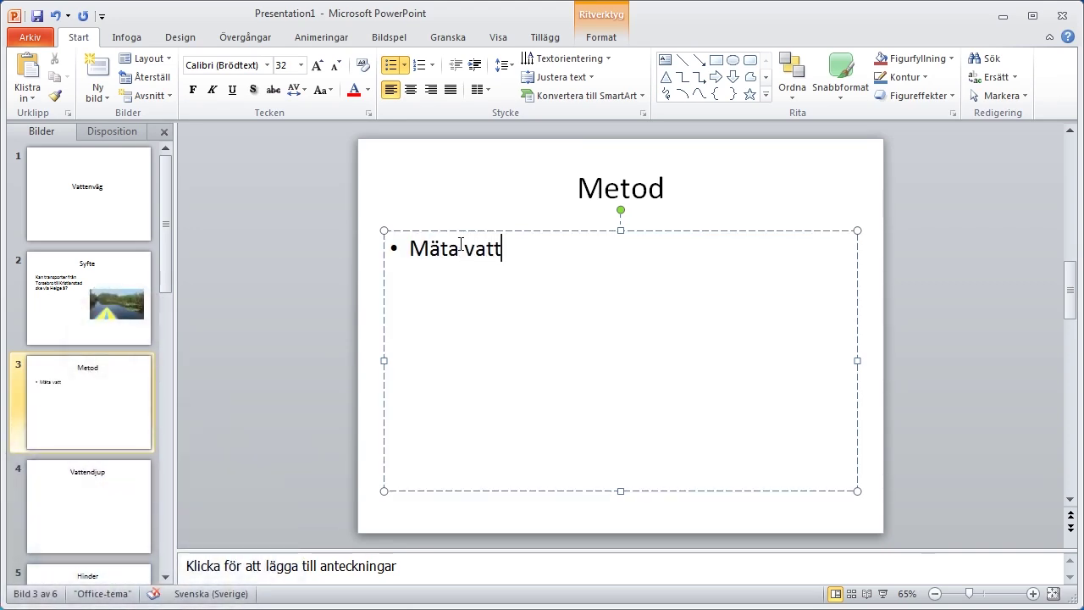
type("en")
key("BackSpace")
type("djup")
key("Return")
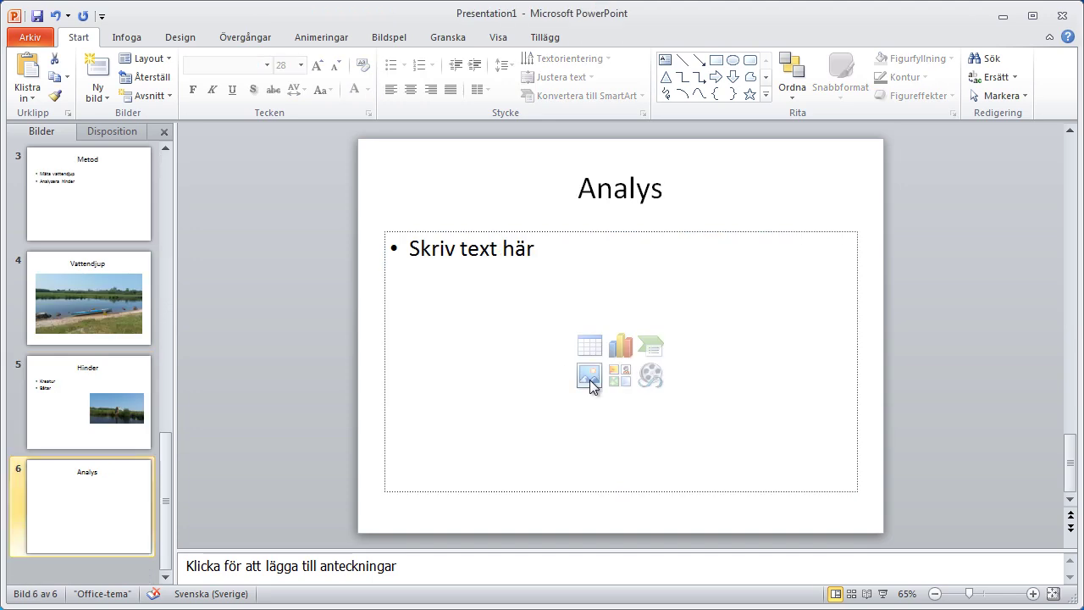
Insert the bridge photo 20130707_131411 into the Analys slide
left_click(590, 378)
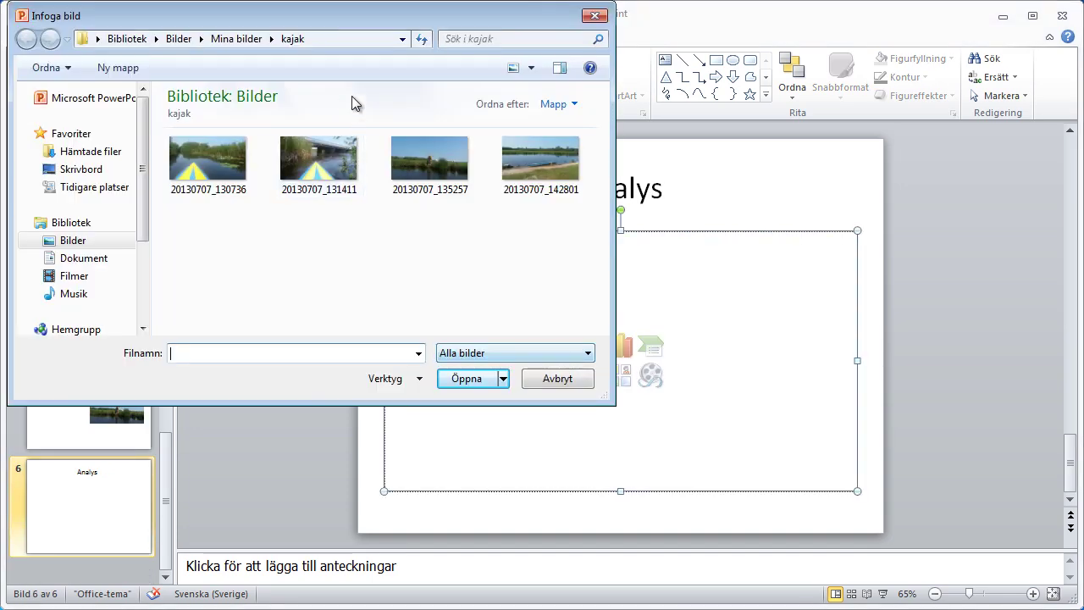
left_click(320, 151)
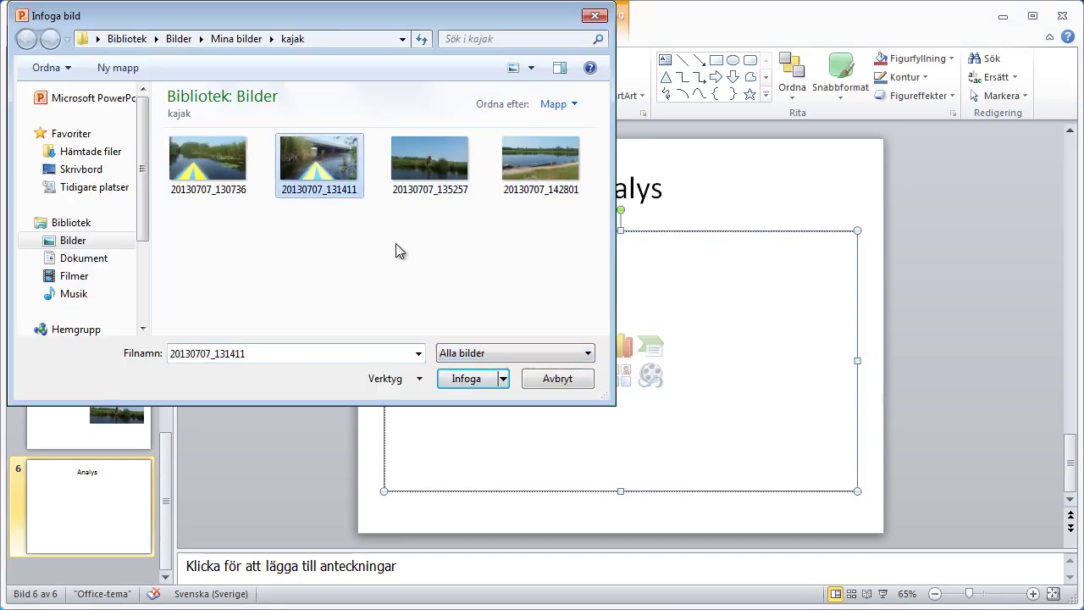
left_click(462, 381)
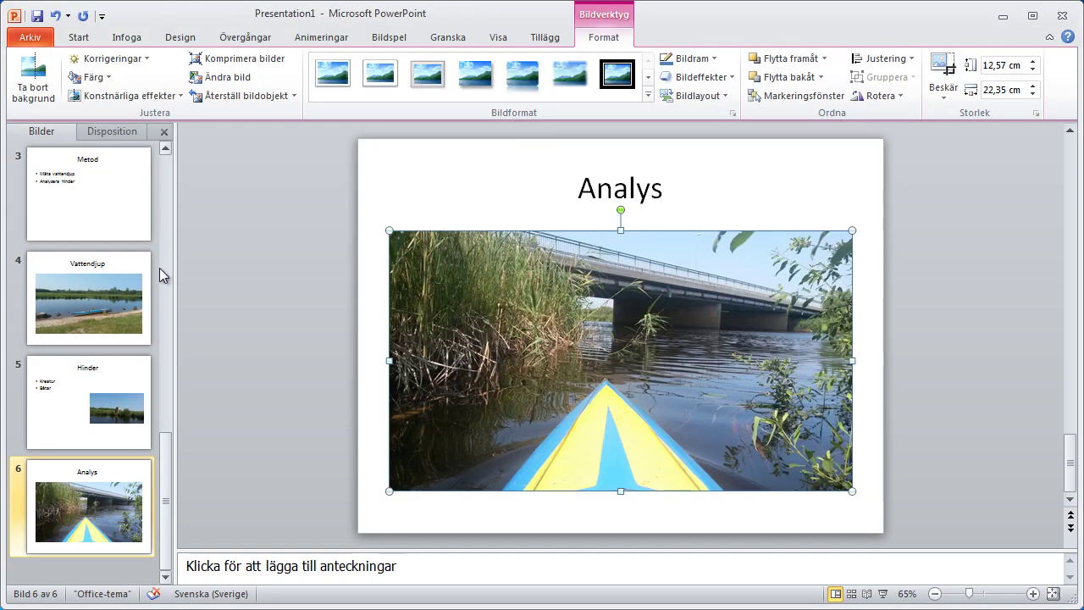